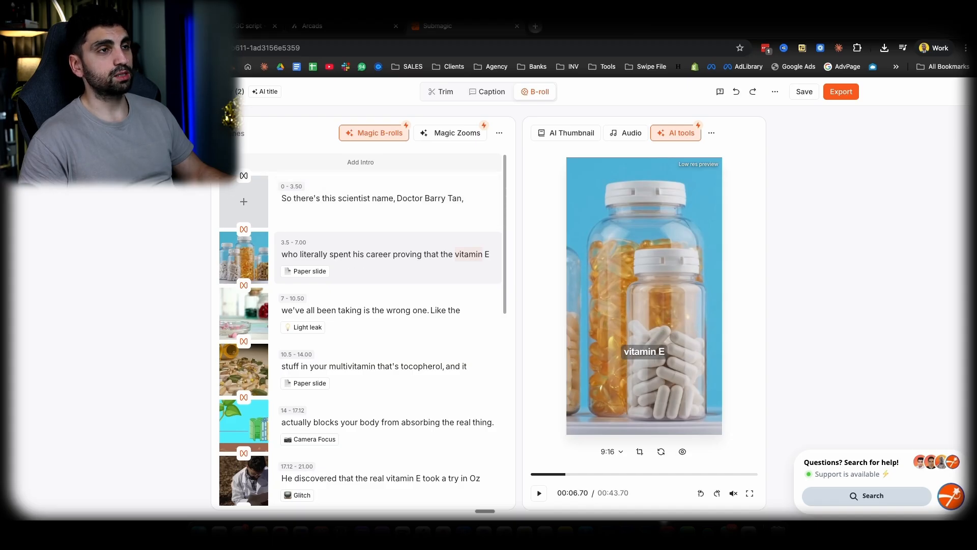
# Step: Open the Dr. Barrie Tan website in a new browser tab and look through its homepage content on tocotrienols
pyautogui.press('super+t')
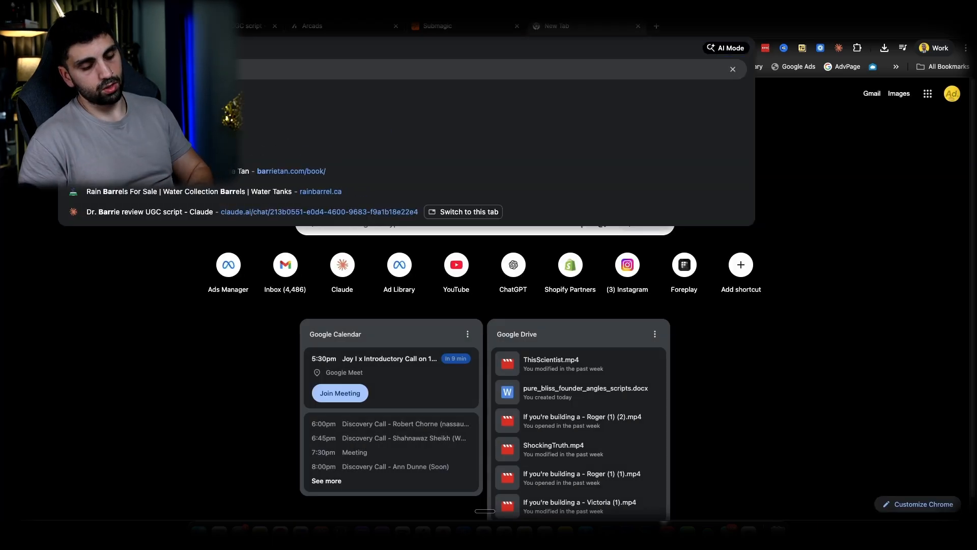
pyautogui.press('Return')
pyautogui.scroll(-20, 484, 313)
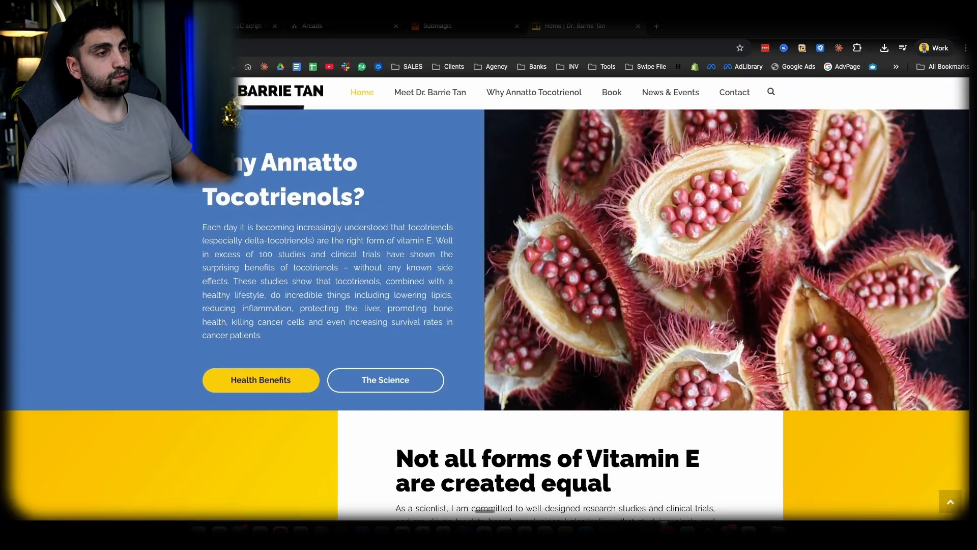
pyautogui.scroll(-5, 485, 312)
pyautogui.scroll(5, 485, 313)
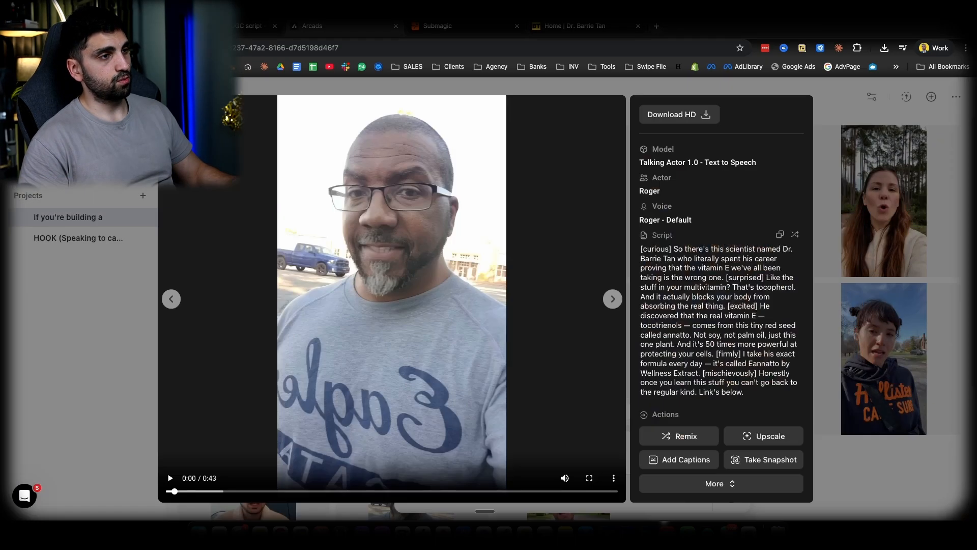
# Step: Capture a screenshot of the Roger actor's full video frame in Arcads
pyautogui.press('super+shift+4')
pyautogui.moveTo(277, 94); pyautogui.dragTo(502, 492)
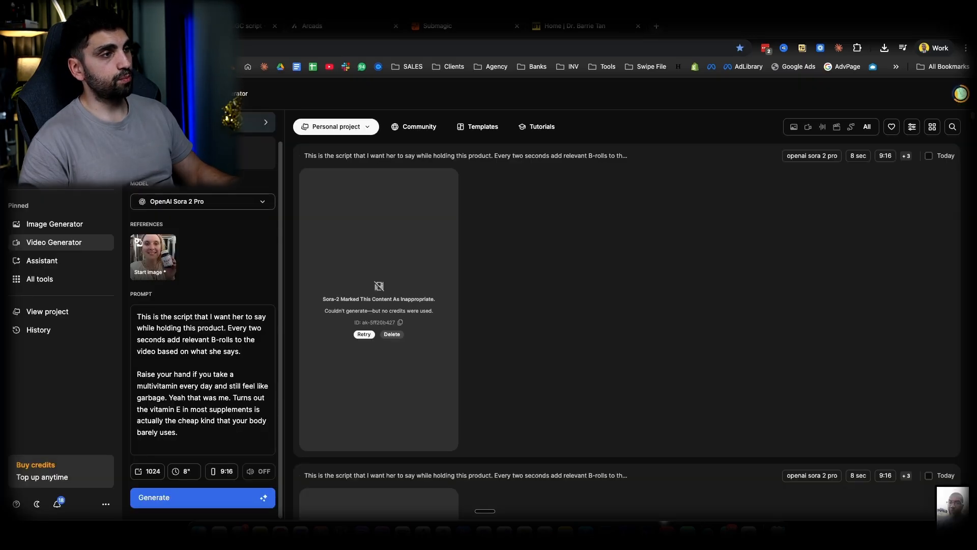
# Step: Upload Capture 5095.png and Capture 5094.png from the Screenshots folder as reference images for the Google Nano Banana Pro image generator
pyautogui.click(202, 201)
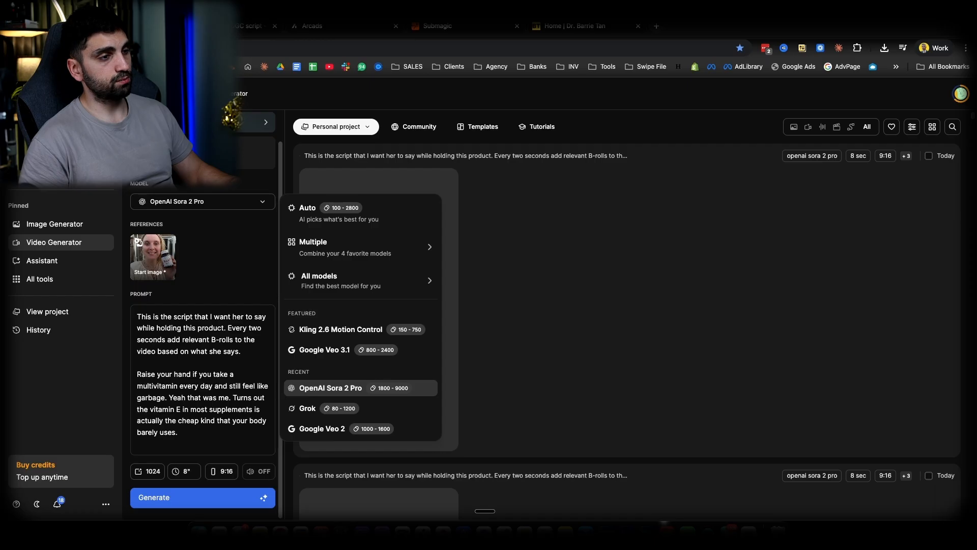
pyautogui.click(356, 280)
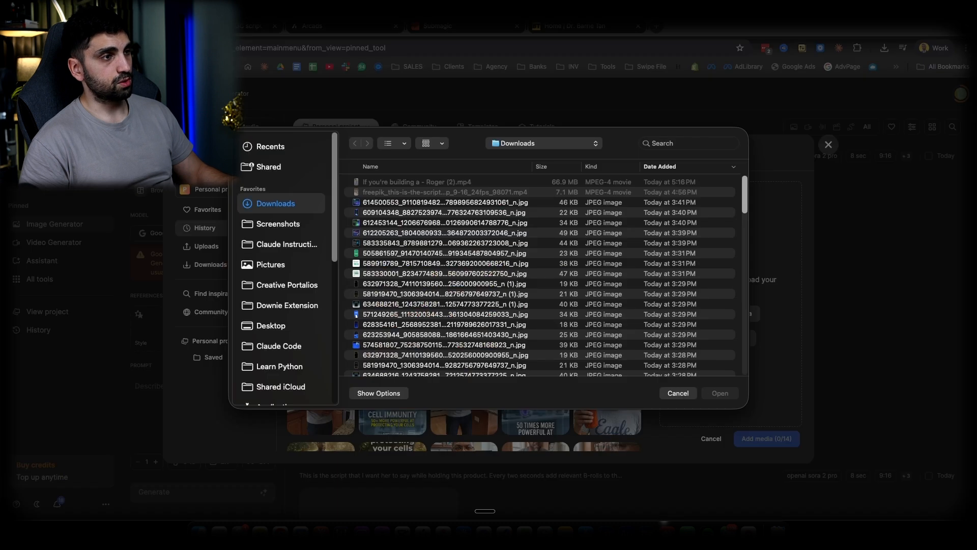
pyautogui.click(277, 224)
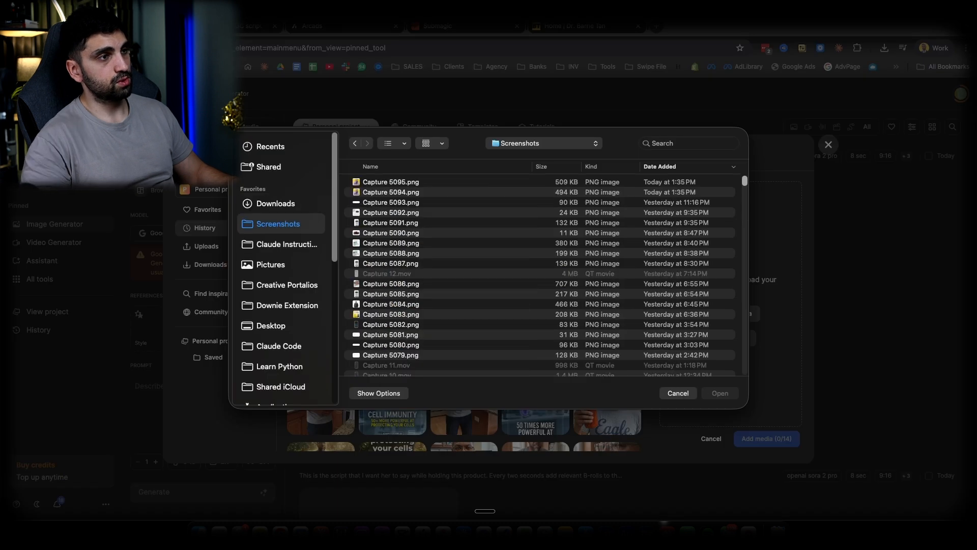
pyautogui.click(445, 181)
pyautogui.keyDown('shift'); pyautogui.click(445, 192); pyautogui.keyUp('shift')
pyautogui.click(720, 393)
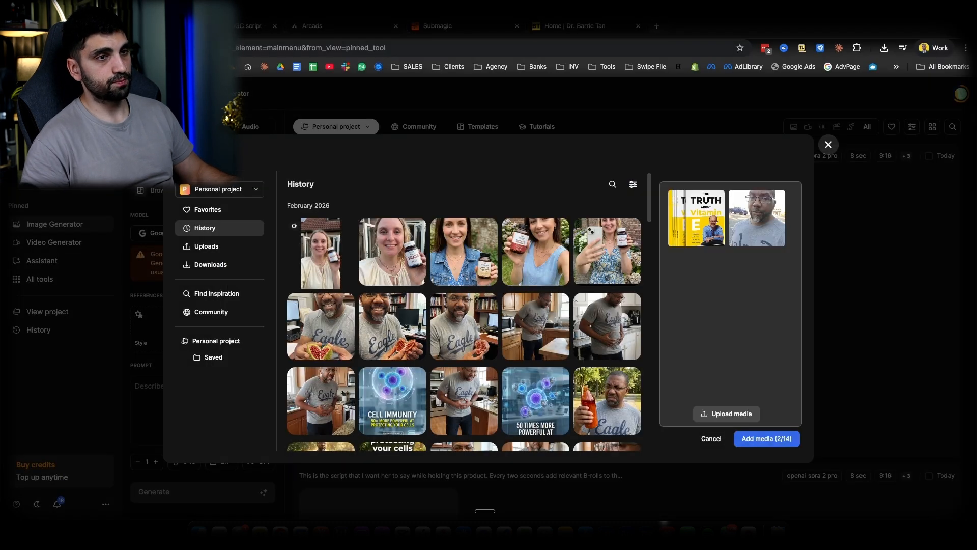
pyautogui.click(766, 438)
# Step: Set the image generator's output resolution to 1K
pyautogui.scroll(-2, 204, 339)
pyautogui.click(221, 476)
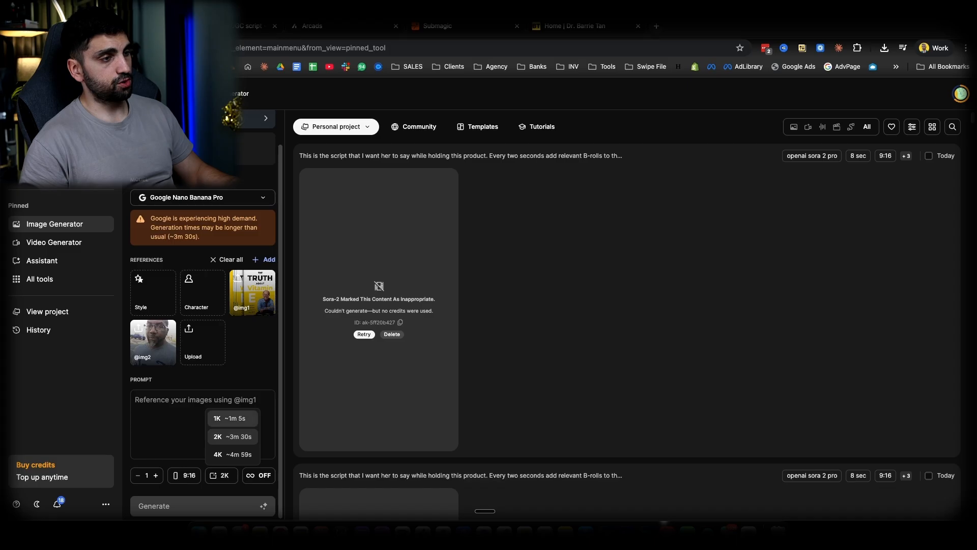
pyautogui.click(229, 418)
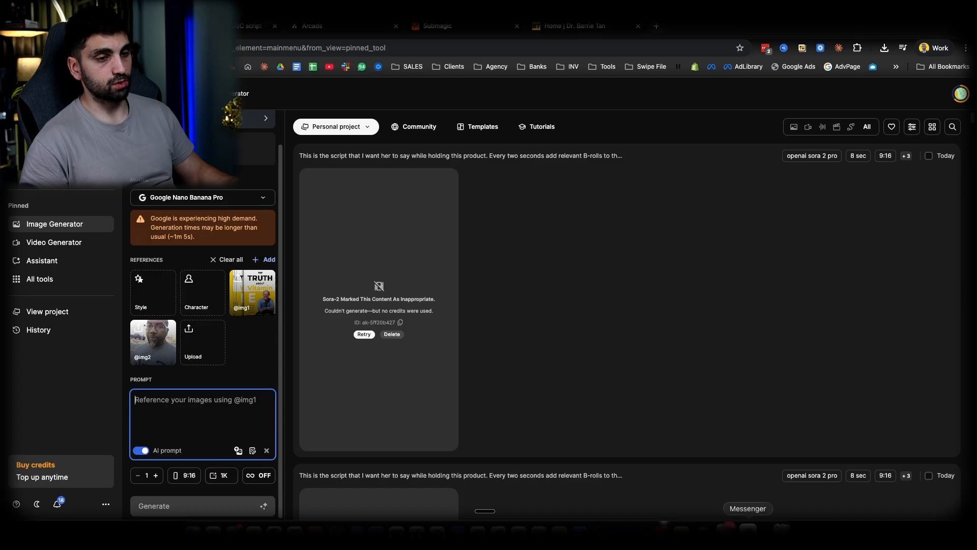
pyautogui.rightClick(750, 534)
pyautogui.click(200, 533)
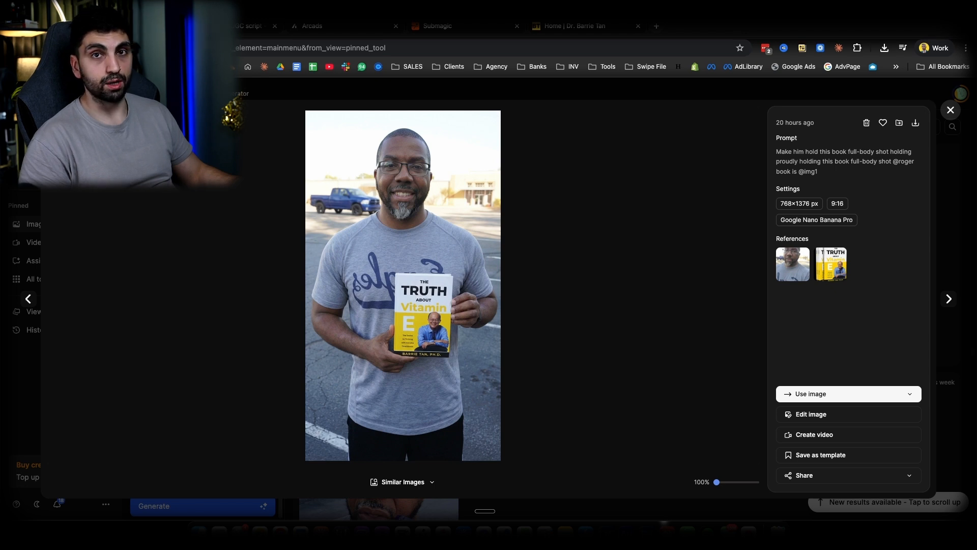
# Step: Close the enlarged image preview and review the prompt used for the image of the person holding the book
pyautogui.press('Escape')
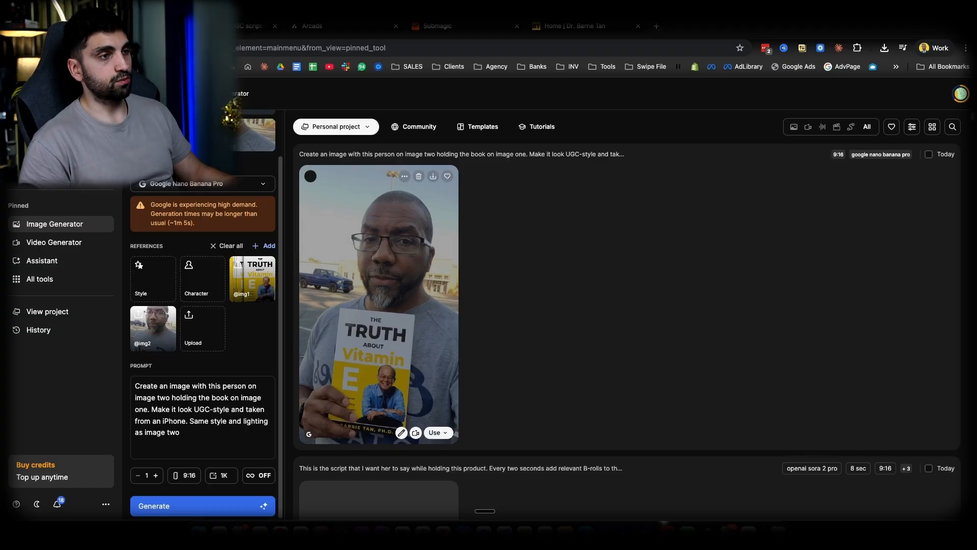
pyautogui.click(199, 422)
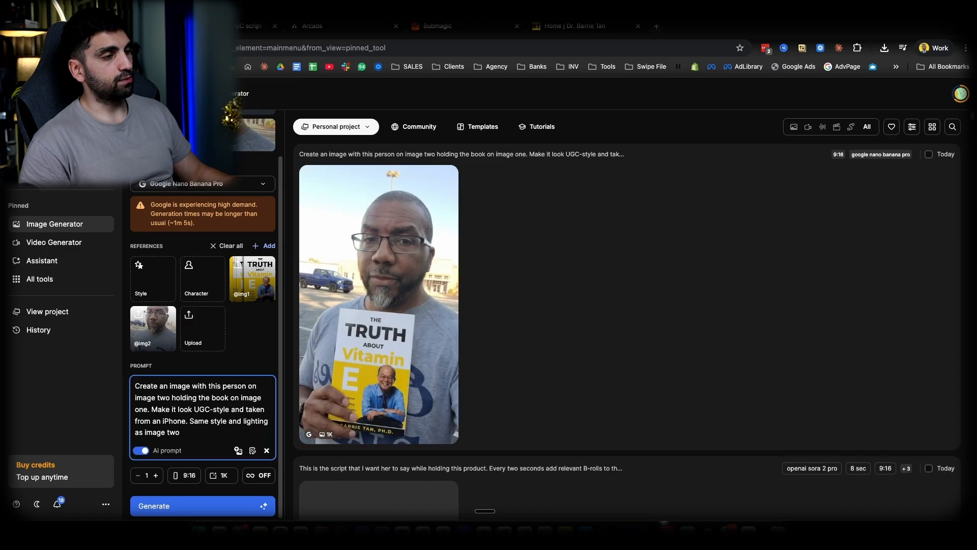
pyautogui.moveTo(181, 432); pyautogui.dragTo(135, 385)
pyautogui.click(177, 421)
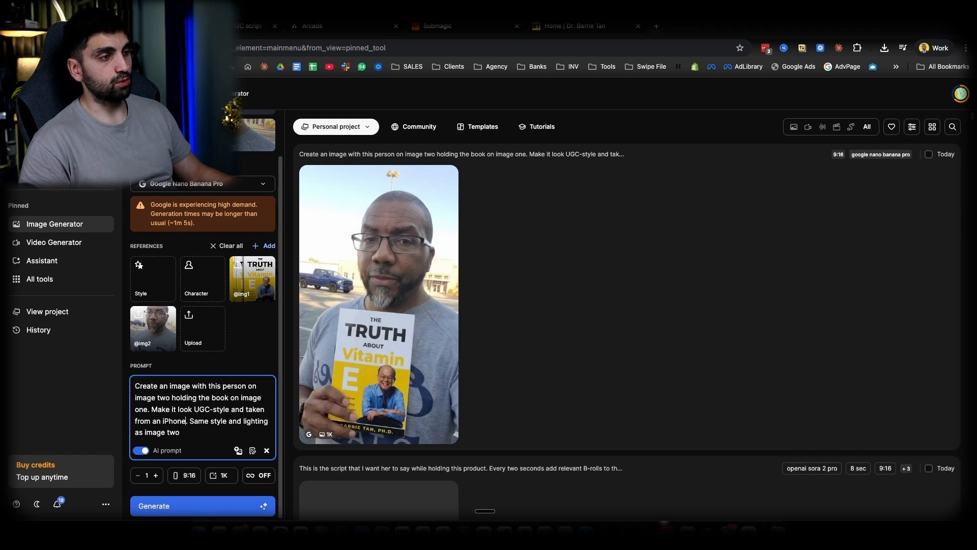
pyautogui.moveTo(181, 432); pyautogui.dragTo(135, 386)
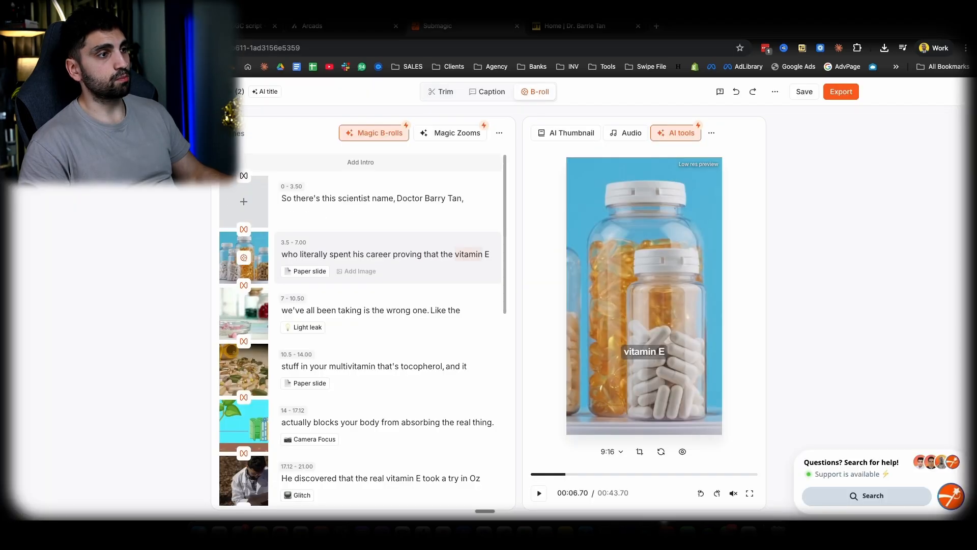
# Step: In Submagic, replace the 3.5–7.00 scene's B-roll with the saved image of the man holding "The Truth About Vitamin E" book and preview it
pyautogui.click(236, 257)
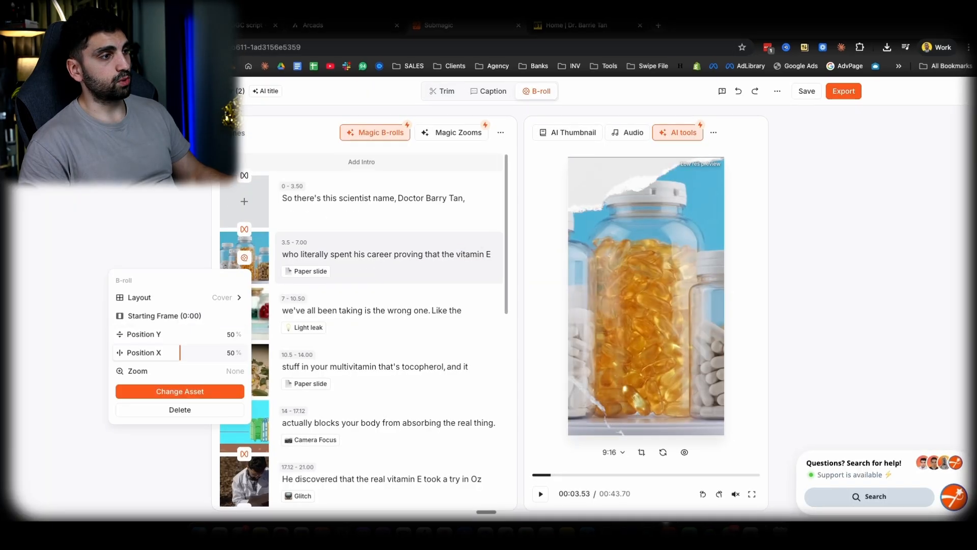
pyautogui.click(201, 418)
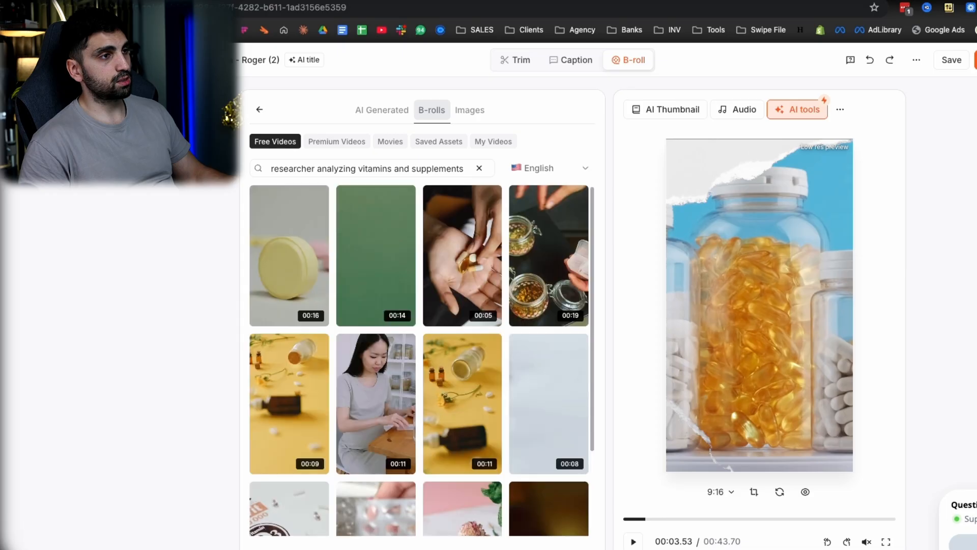
pyautogui.click(469, 110)
pyautogui.click(311, 142)
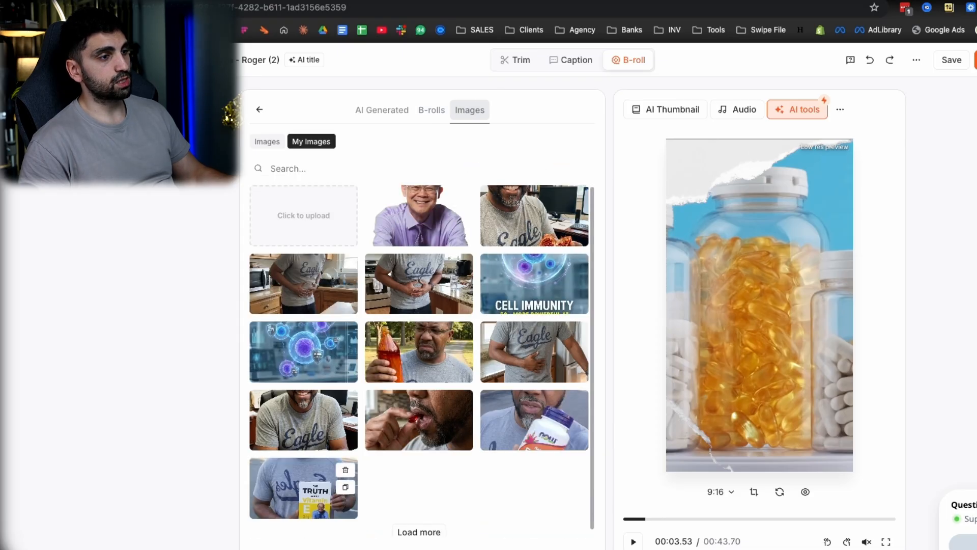
pyautogui.click(303, 488)
pyautogui.press('space')
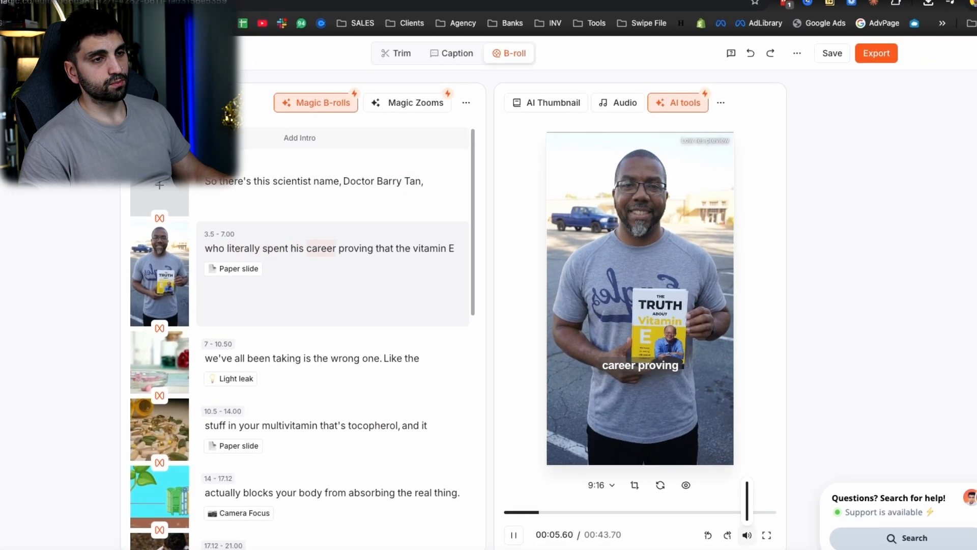
# Step: Apply the Steady In zoom to the book image B-roll in the 3.5–7.00 scene
pyautogui.click(159, 270)
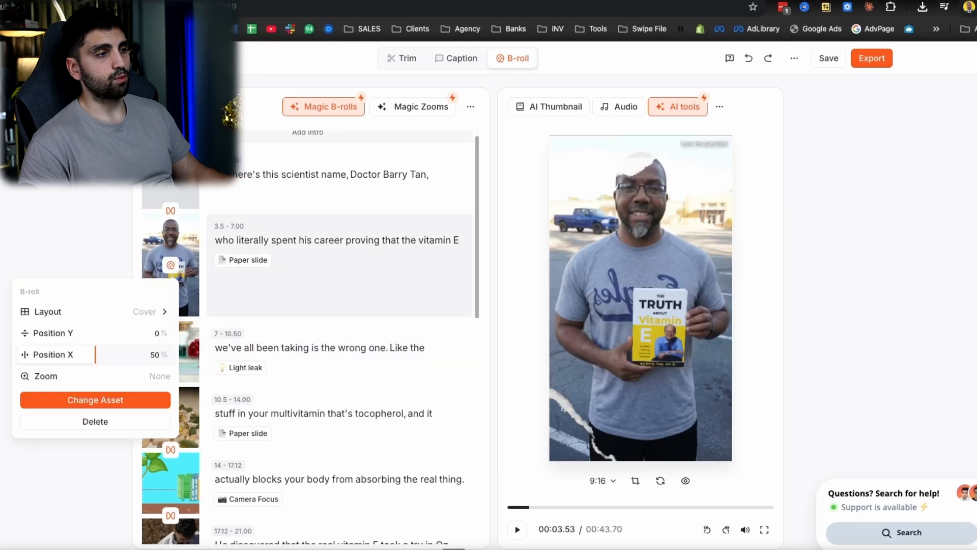
pyautogui.click(148, 375)
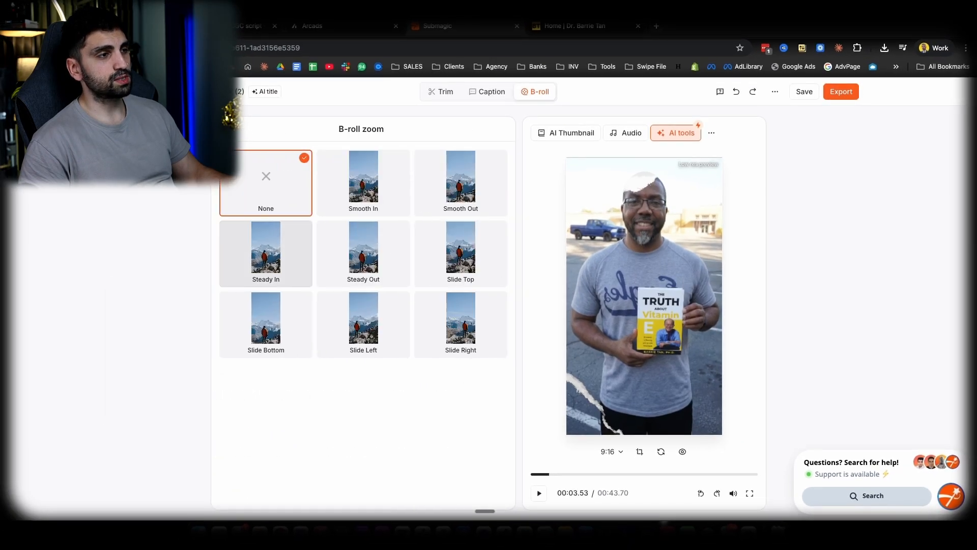
pyautogui.click(275, 257)
# Step: Play back the 3.5–7.00 scene and replay it to check the zoom on the book image
pyautogui.click(543, 473)
pyautogui.click(538, 493)
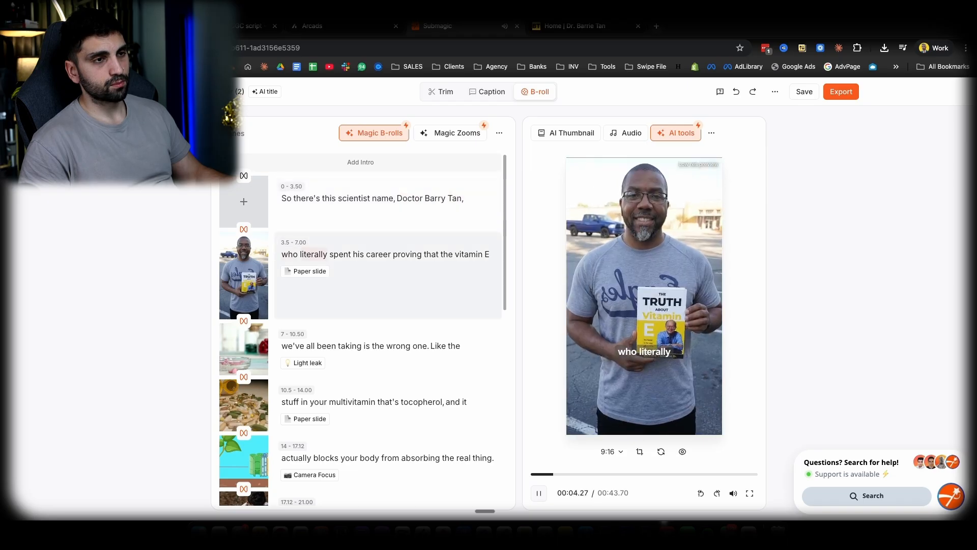
pyautogui.press('space')
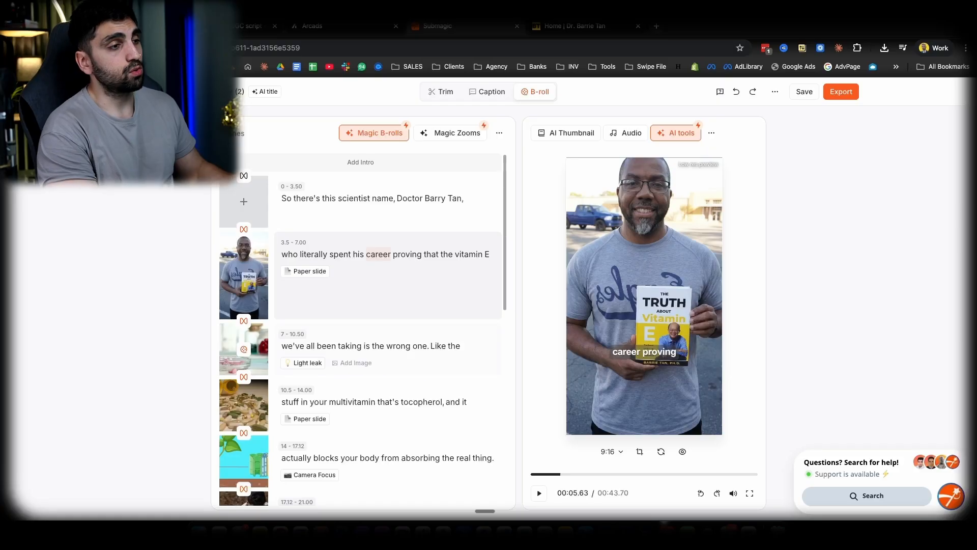
pyautogui.press('Left')
pyautogui.press('Left')
pyautogui.press('space')
pyautogui.press('space')
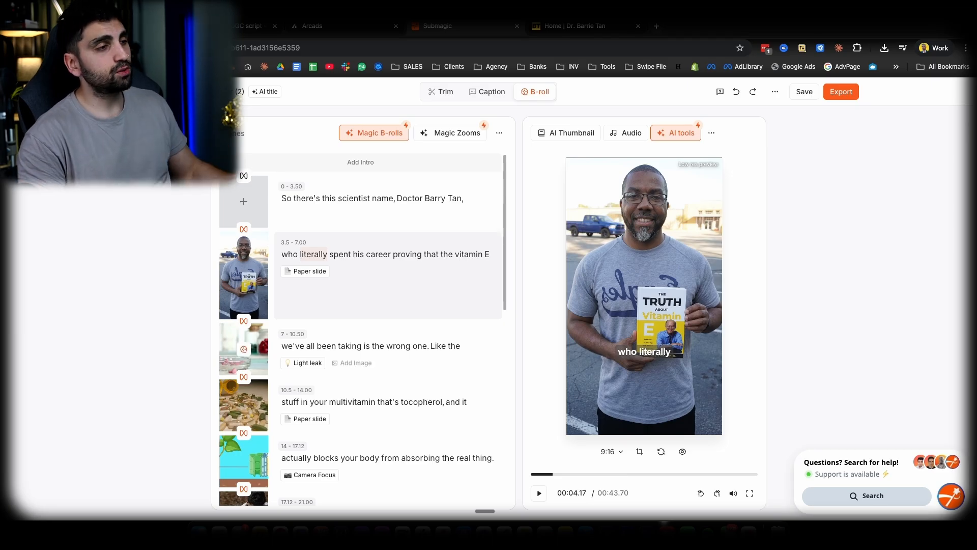
# Step: Delete the B-roll clip from the 7–10.50 scene
pyautogui.scroll(-3, 360, 330)
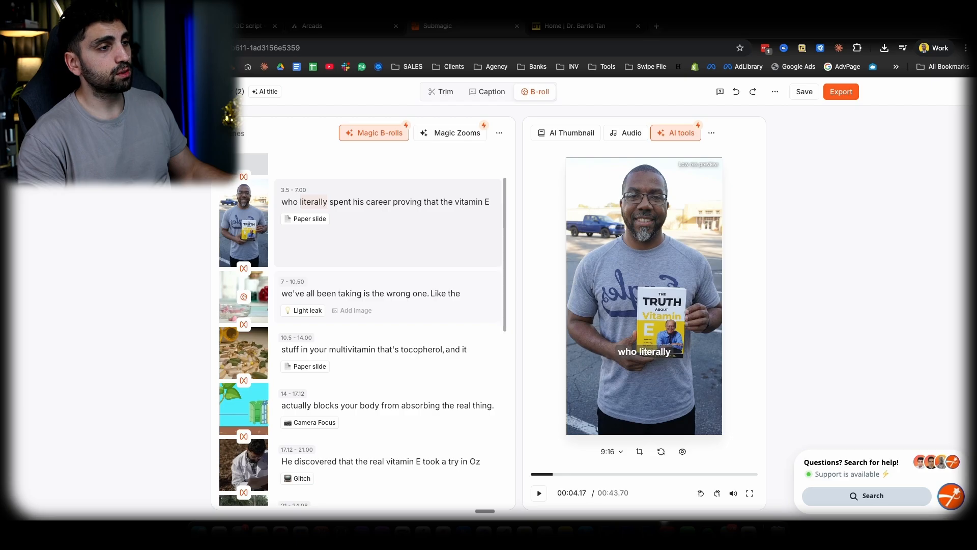
pyautogui.scroll(-1, 244, 252)
pyautogui.click(244, 279)
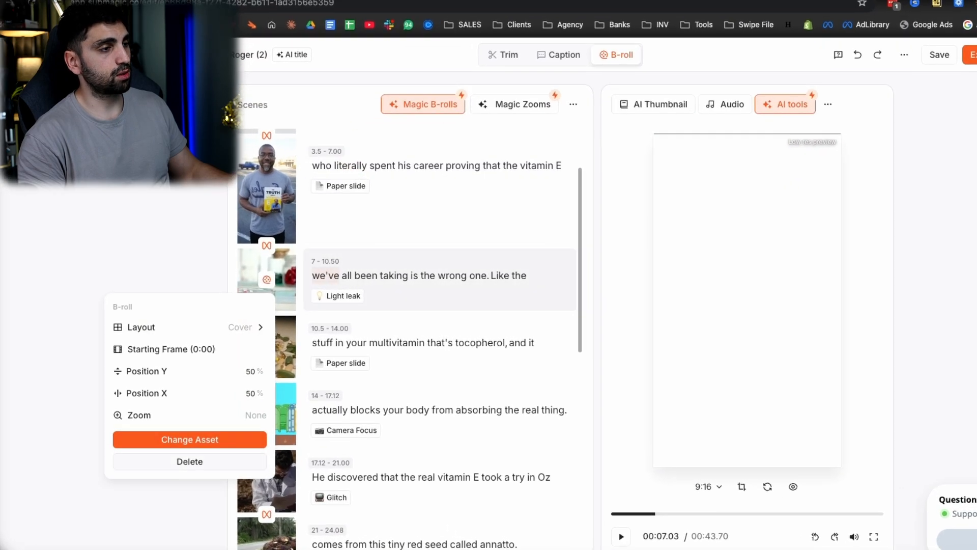
pyautogui.click(180, 430)
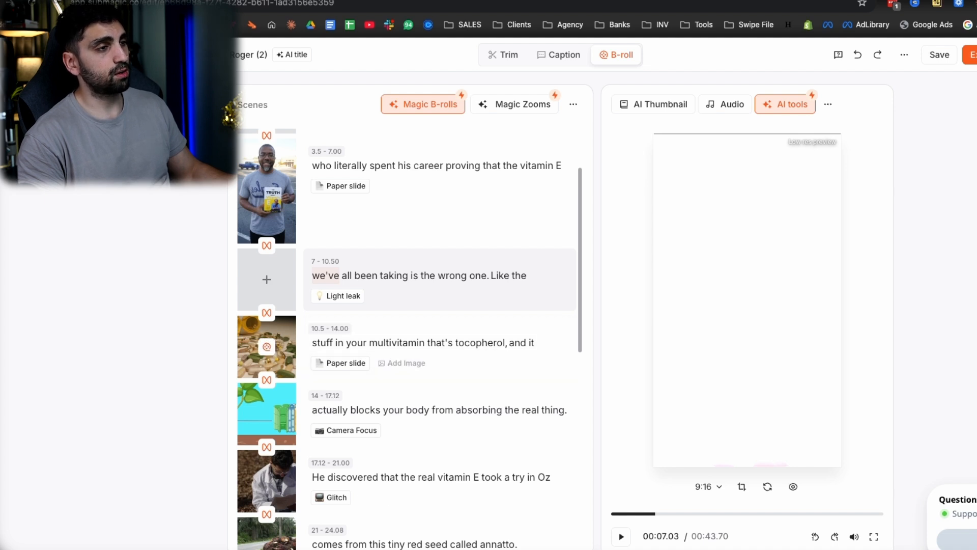
# Step: Search Google Images for "multivitamin" in a new tab and capture a screenshot of the enlarged NOW Daily Vits bottle photo
pyautogui.hotkey('ctrl', 't')
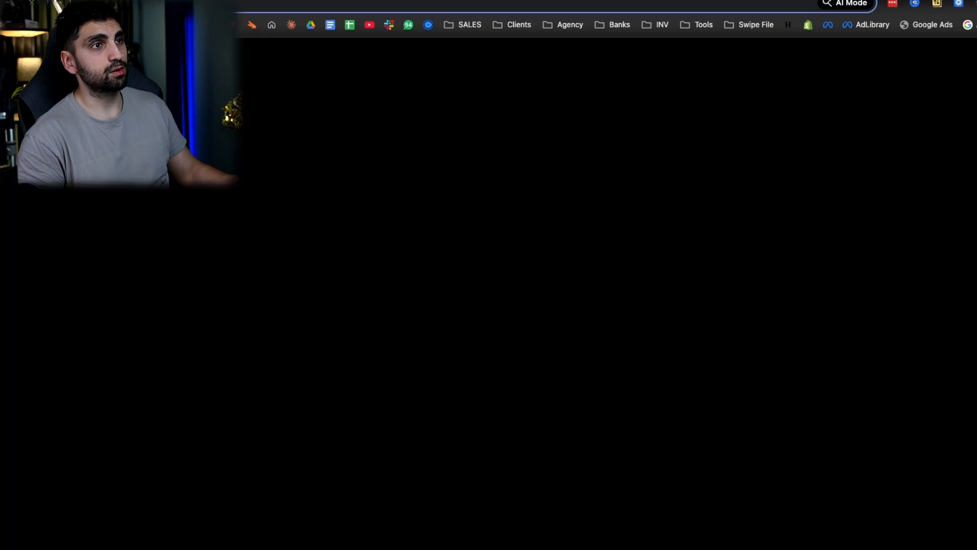
pyautogui.write('multi')
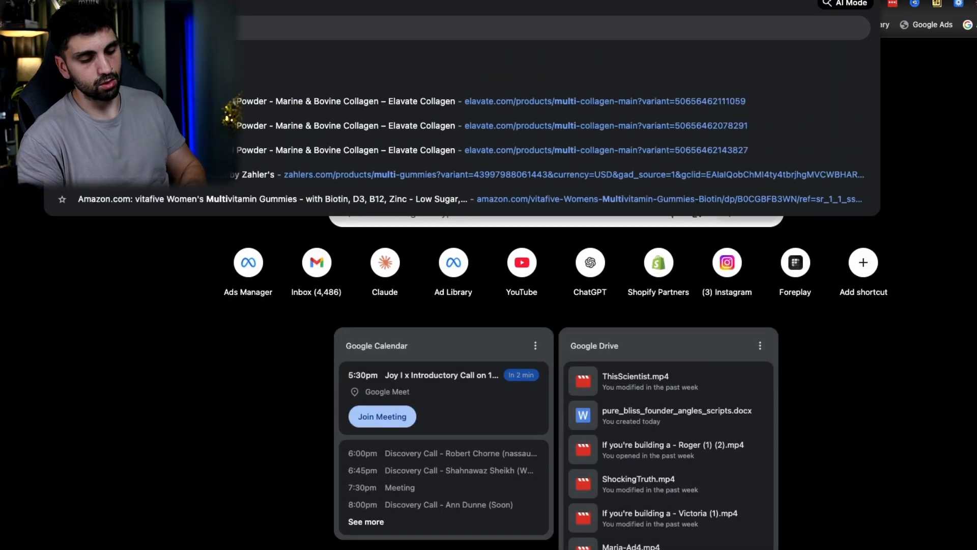
pyautogui.write('vitamin')
pyautogui.press('Return')
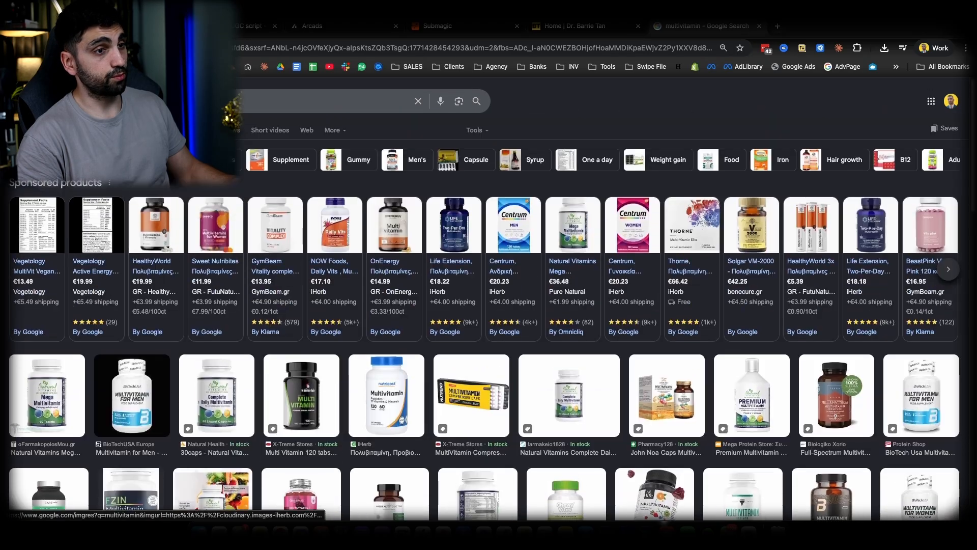
pyautogui.click(335, 225)
pyautogui.click(484, 338)
pyautogui.click(222, 306)
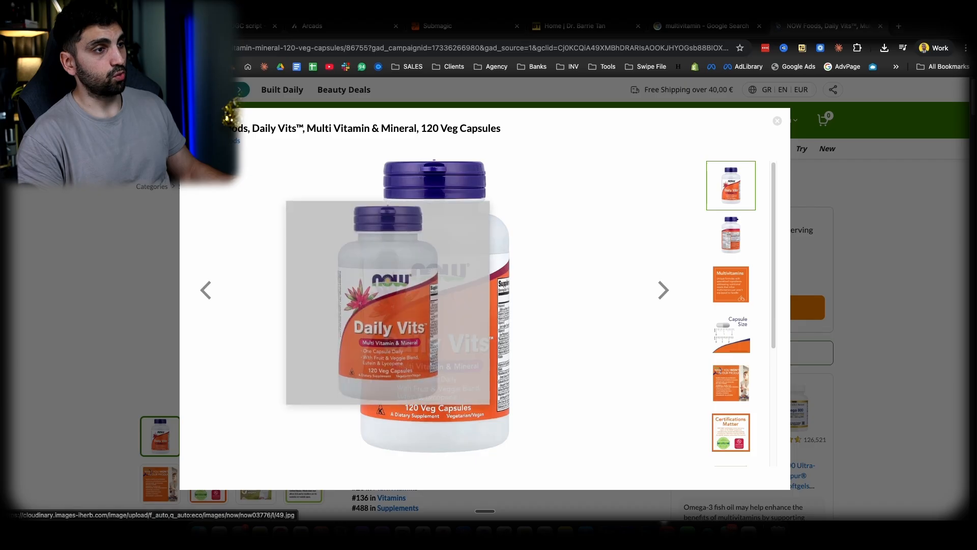
pyautogui.moveTo(305, 150); pyautogui.dragTo(566, 465)
# Step: Generate the full-body image of the person with the product from the prompt, and download the existing image of him holding the NOW E-1000 bottle
pyautogui.click(247, 26)
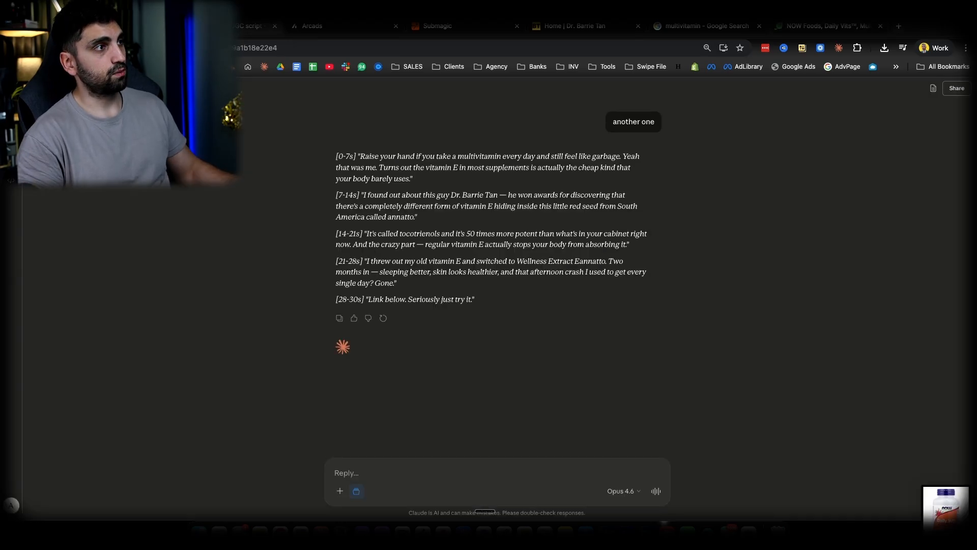
pyautogui.click(102, 26)
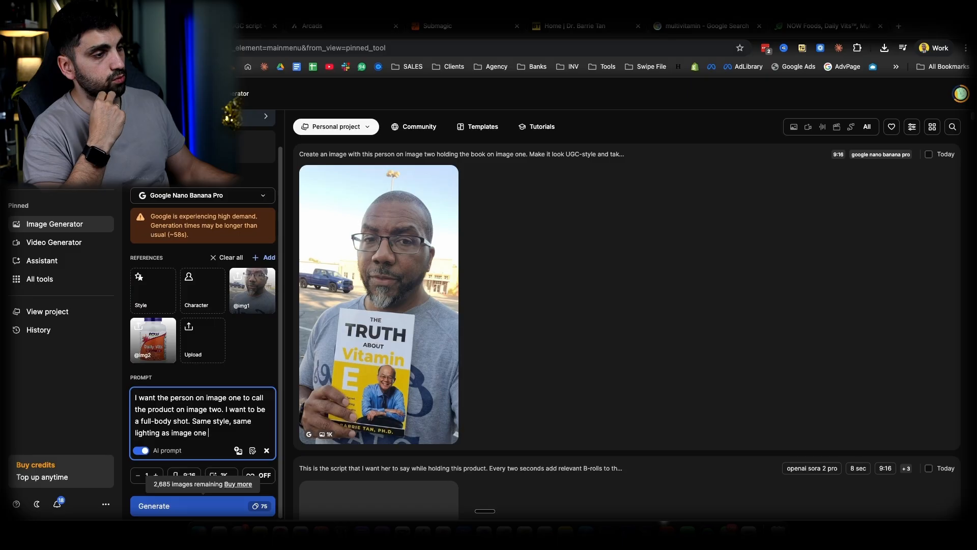
pyautogui.click(203, 505)
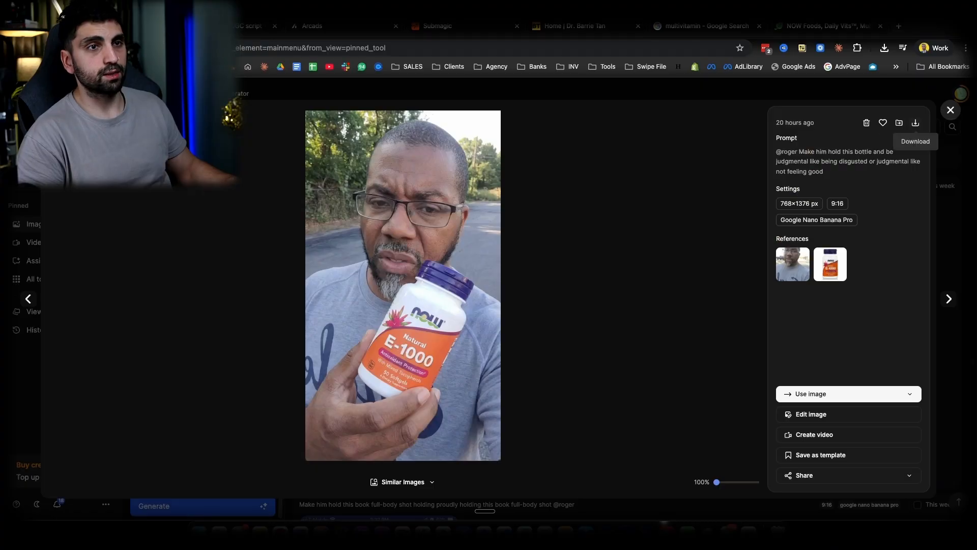
pyautogui.click(916, 122)
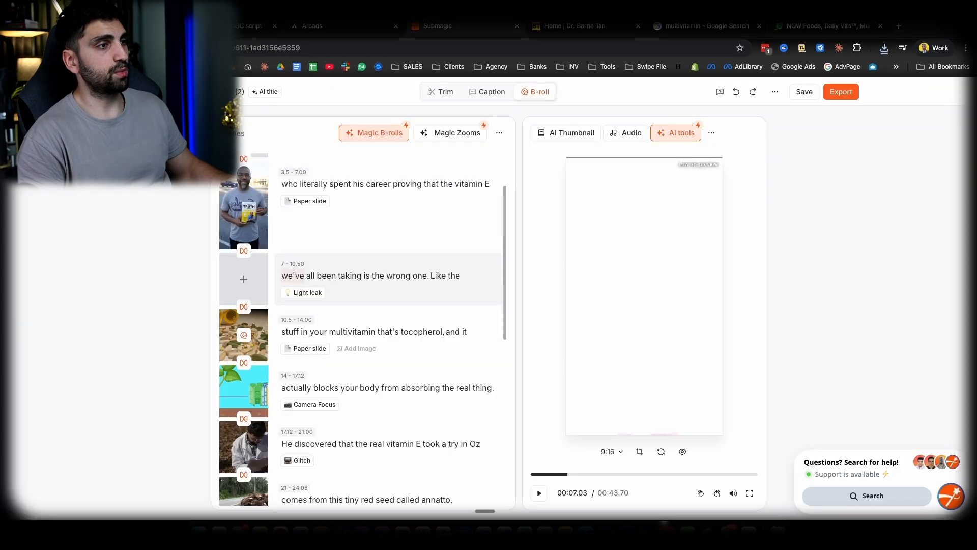
# Step: Replace the 10.5–14.00 scene's B-roll with the uploaded image of the actor holding the NOW bottle, and play the video back to check it
pyautogui.click(244, 335)
pyautogui.click(180, 469)
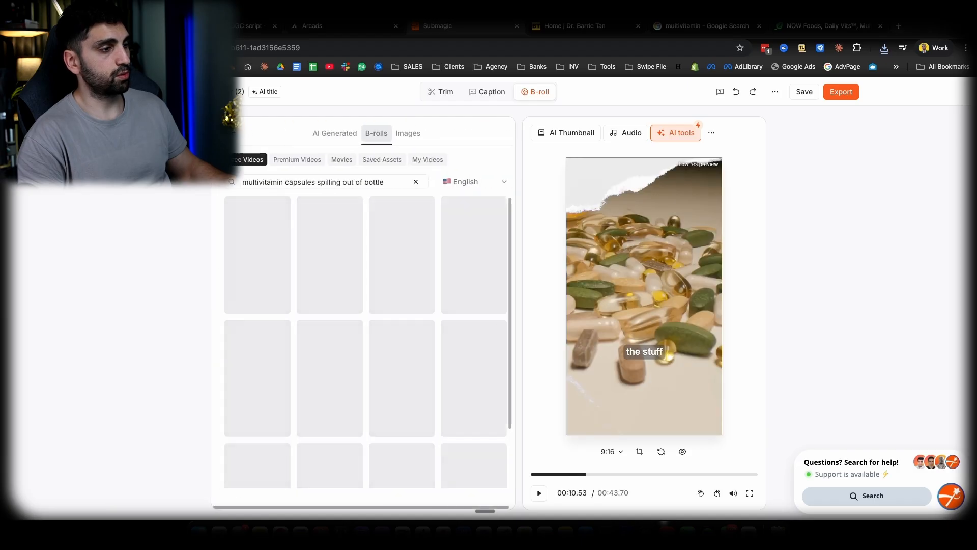
pyautogui.click(403, 133)
pyautogui.click(271, 159)
pyautogui.click(447, 402)
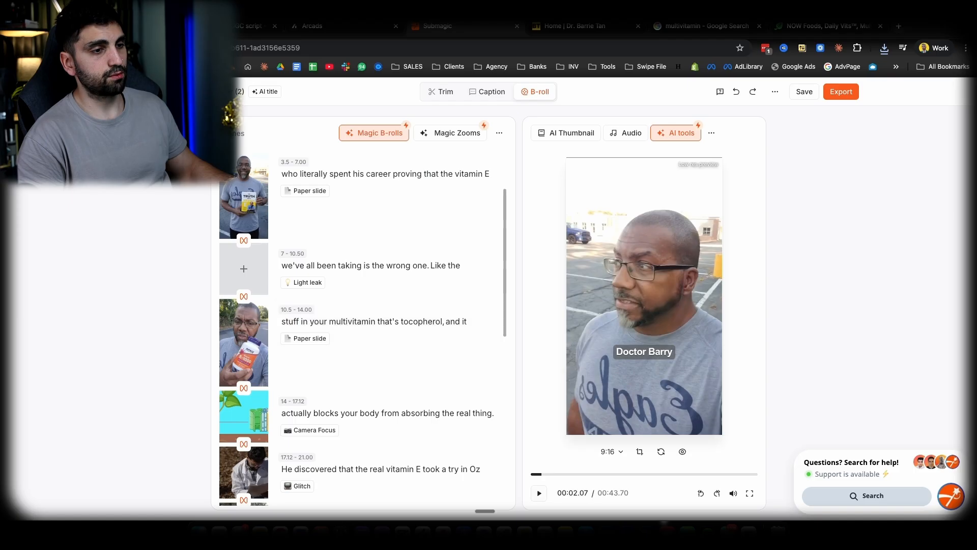
pyautogui.press('space')
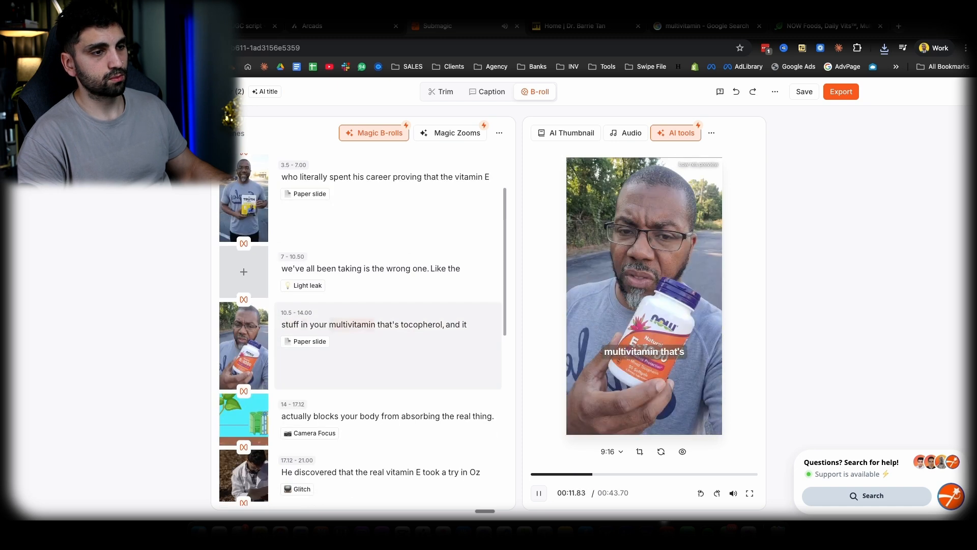
# Step: Open the options for adding background music and look through the B-rolls and sound effects of the remaining scenes
pyautogui.scroll(-4, 387, 326)
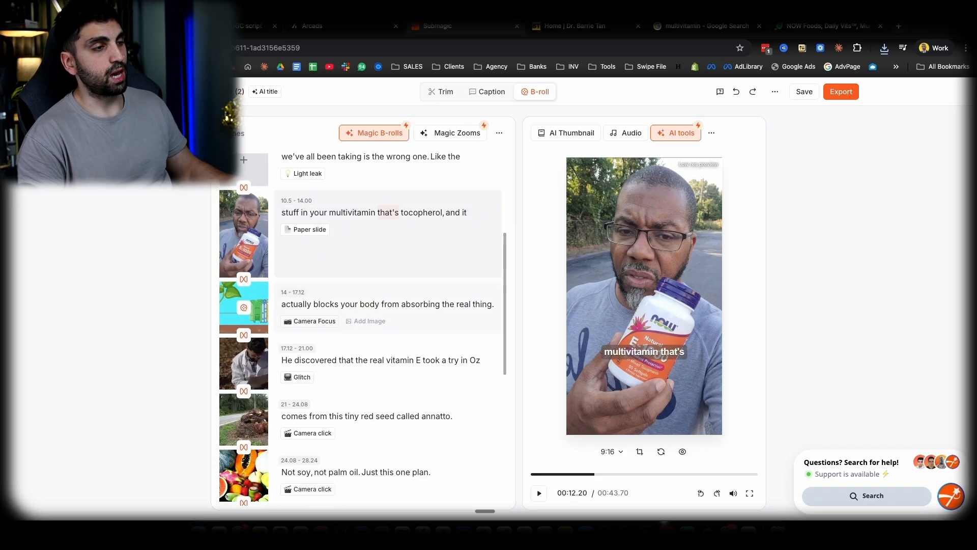
pyautogui.scroll(-2, 387, 331)
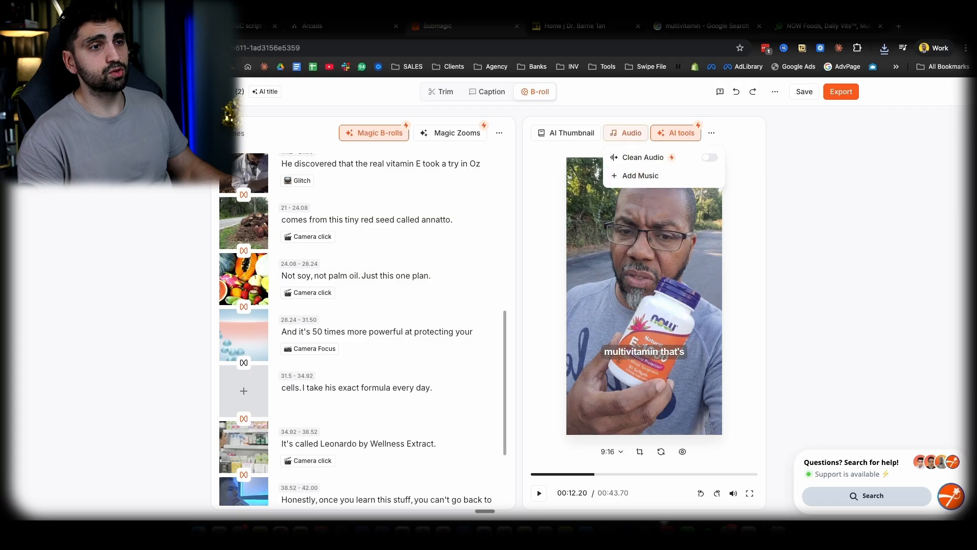
pyautogui.click(640, 175)
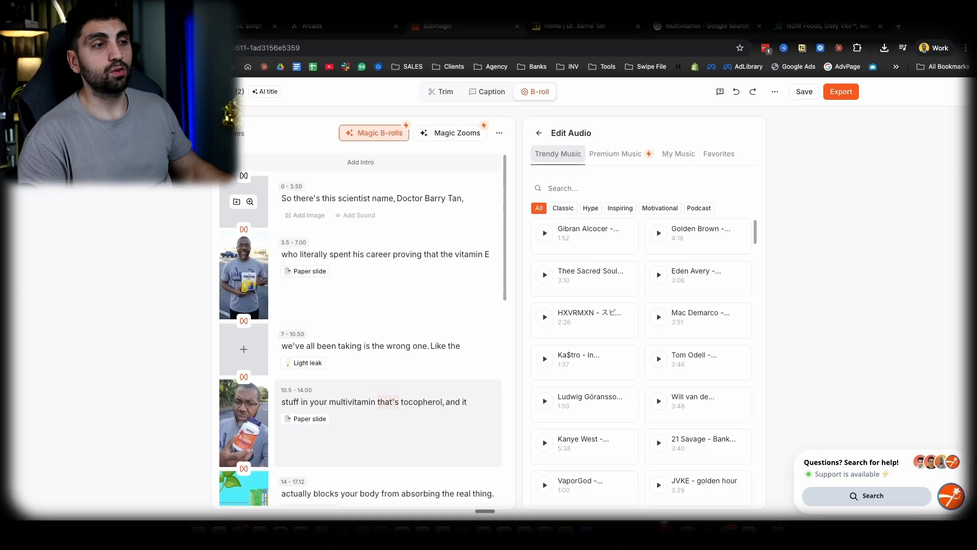
pyautogui.scroll(-10, 361, 326)
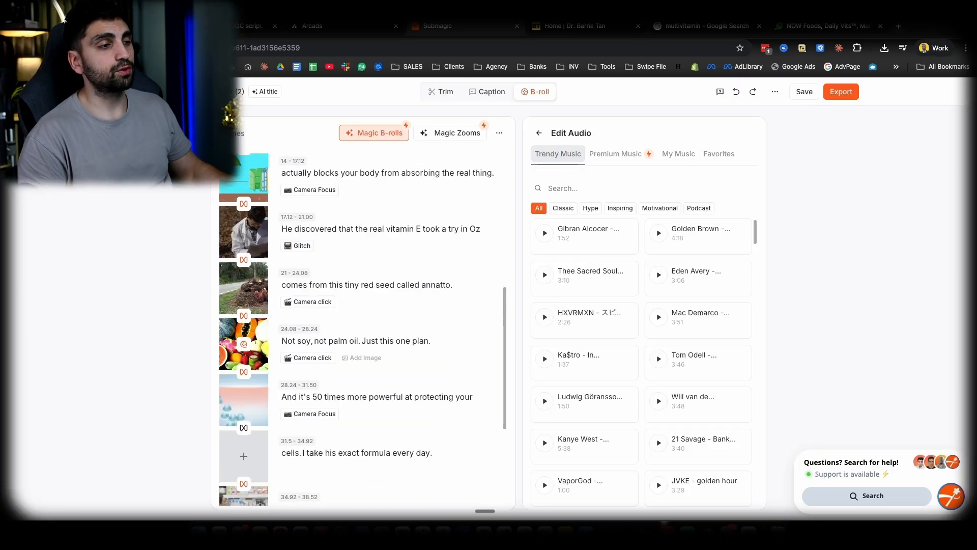
pyautogui.scroll(-1, 361, 399)
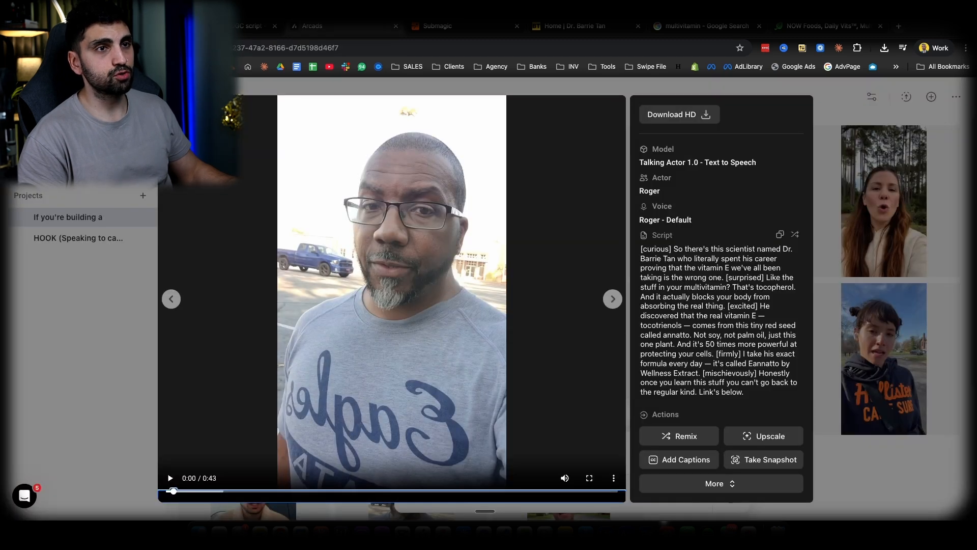
# Step: Switch to Arcads, close the open actor video, and set up image generation with the Nano-Banana Pro model
pyautogui.press('Escape')
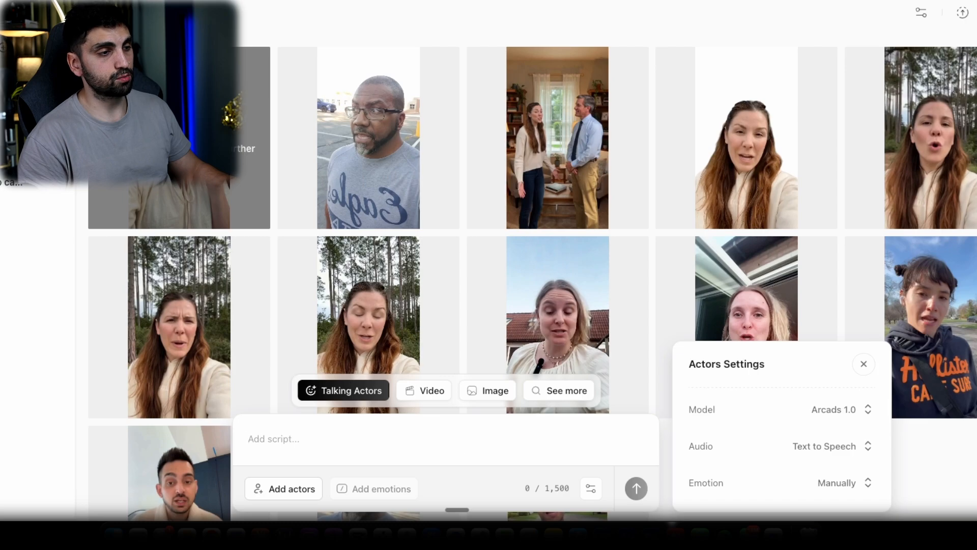
pyautogui.click(487, 390)
pyautogui.click(838, 445)
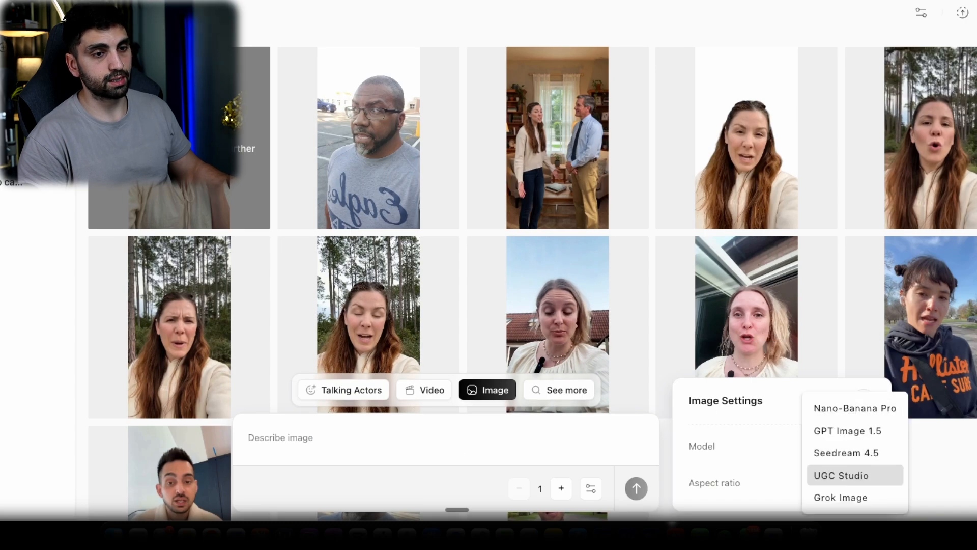
pyautogui.click(855, 408)
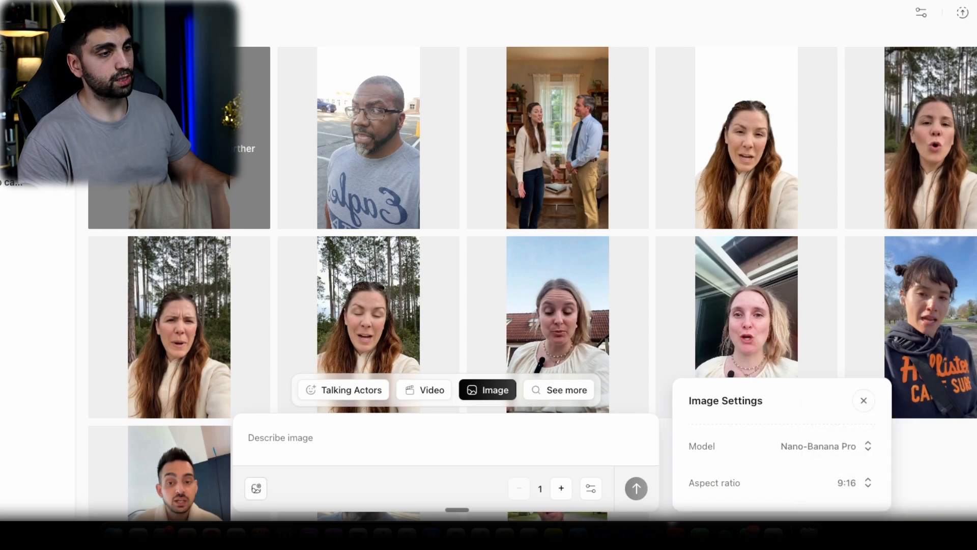
# Step: Try to attach Capture 5102.png from the Screenshots folder as the reference image for the generation
pyautogui.click(255, 488)
pyautogui.click(343, 115)
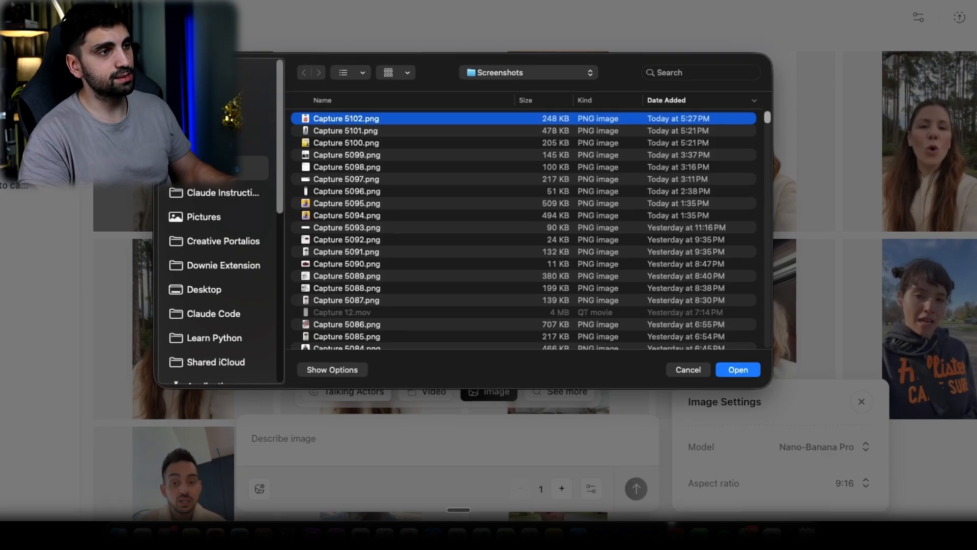
pyautogui.press('Return')
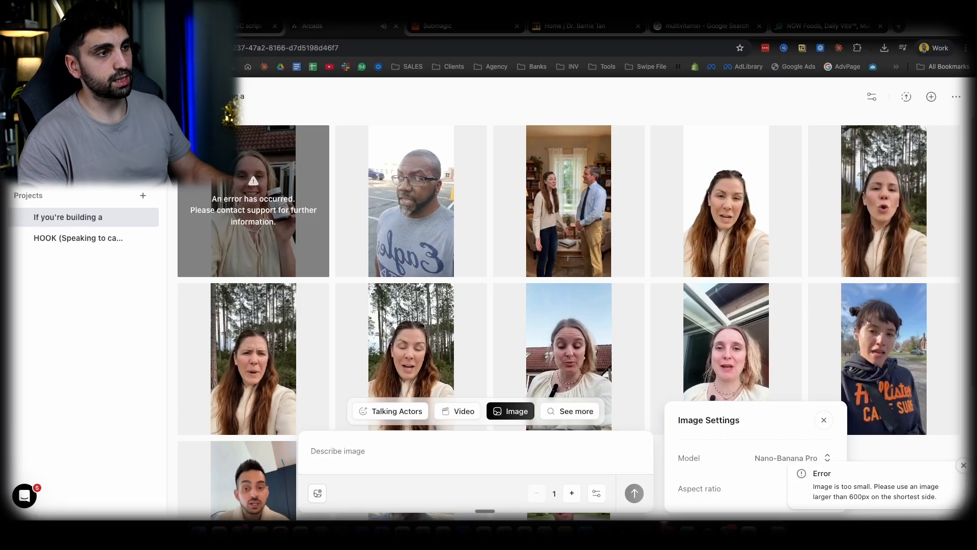
pyautogui.click(317, 494)
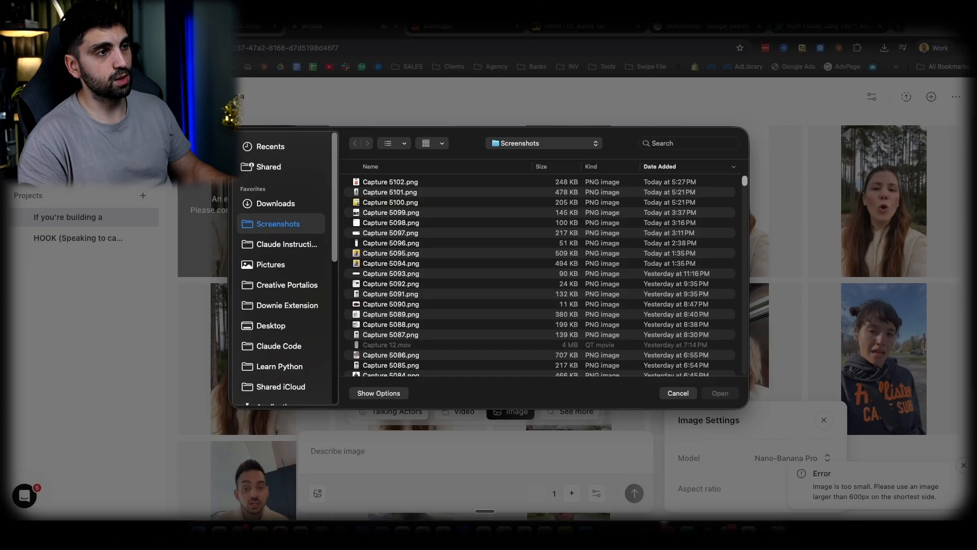
pyautogui.press('Escape')
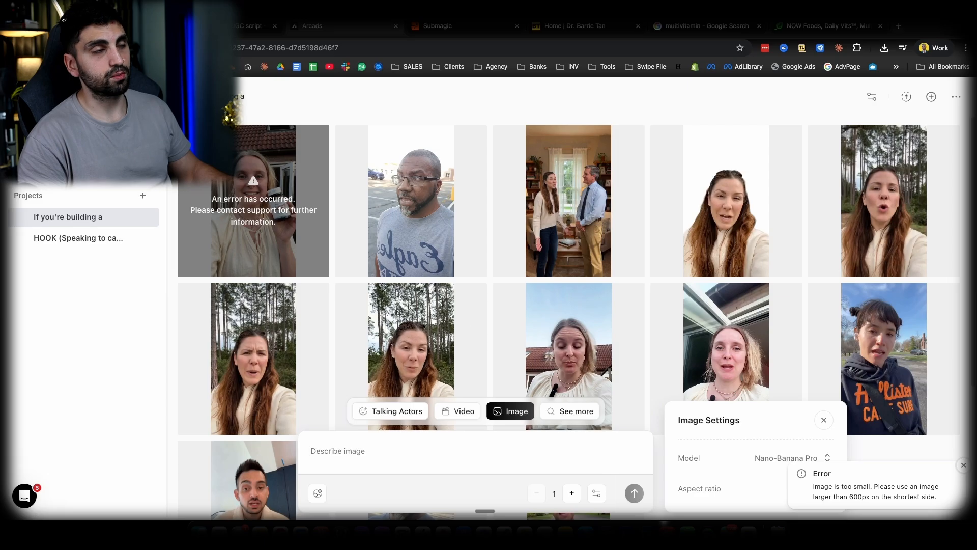